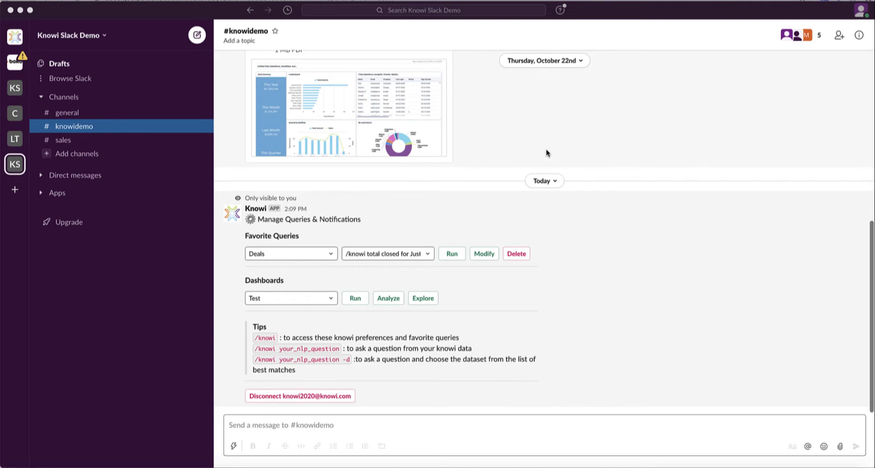
Send '/knowi deals by source' and view the returned Closed Deals pie chart full size.
left_click(352, 420)
type("/knowi ")
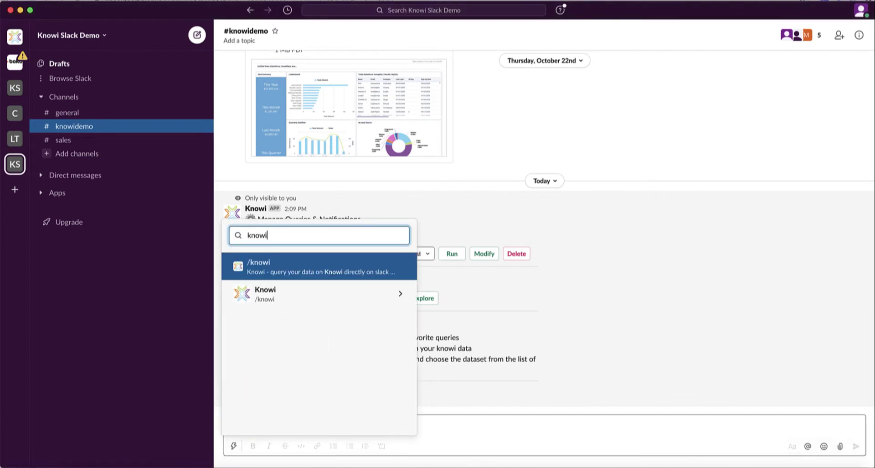
type("deals b y source")
key("Return")
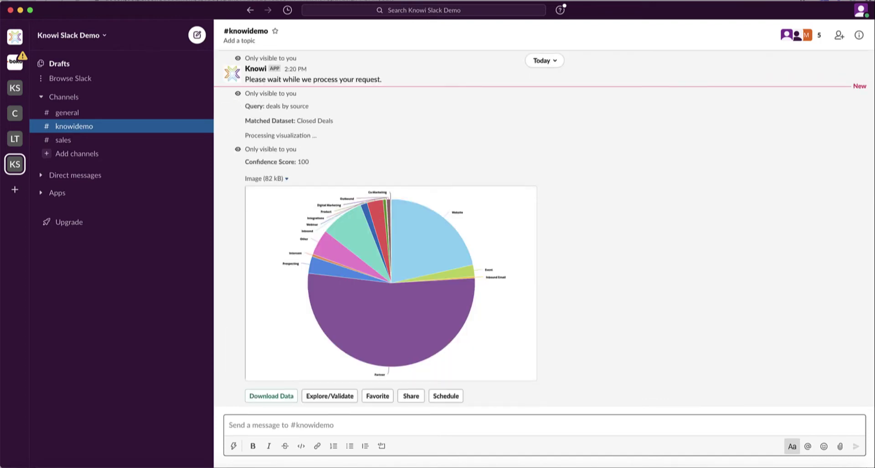
left_click(416, 303)
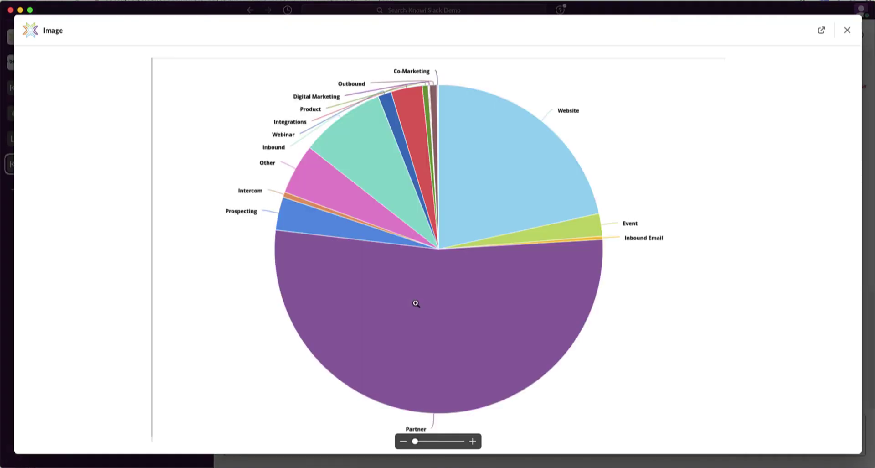
key("Escape")
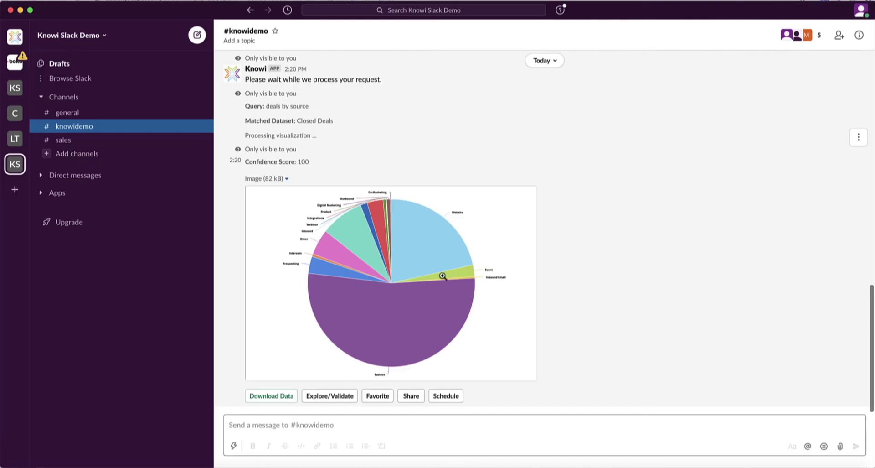
scroll(459, 263, "up", 10)
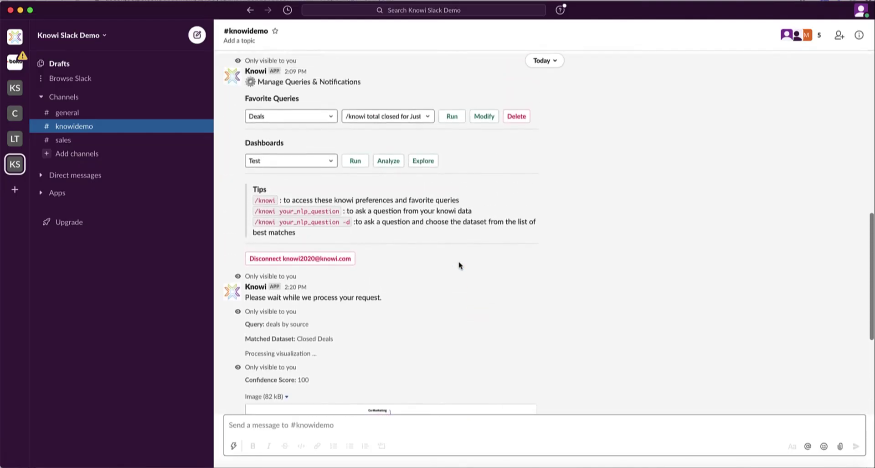
left_click(302, 212)
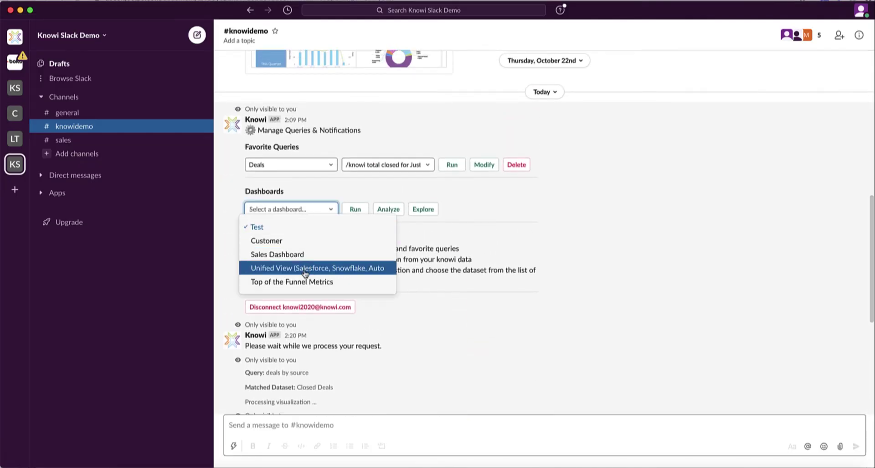
left_click(465, 243)
left_click(416, 166)
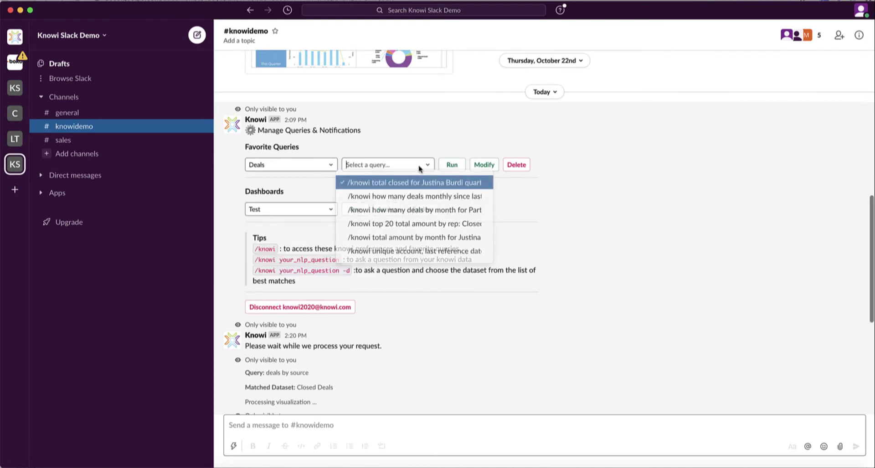
left_click(444, 139)
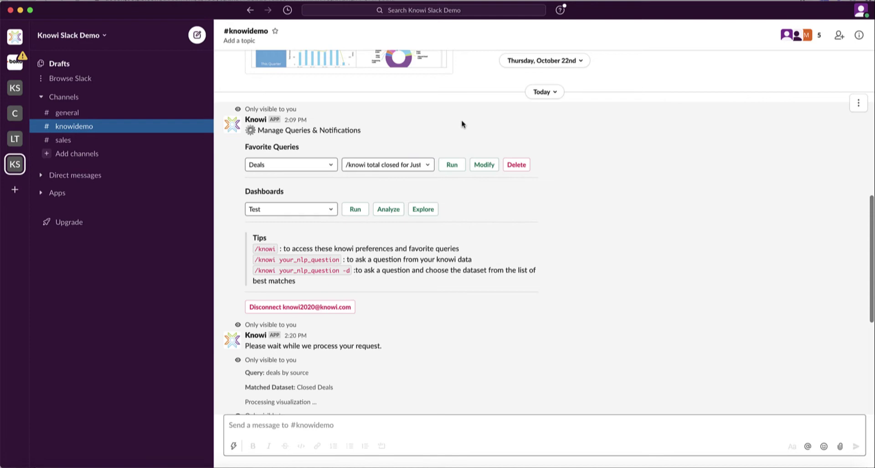
scroll(462, 124, "up", 5)
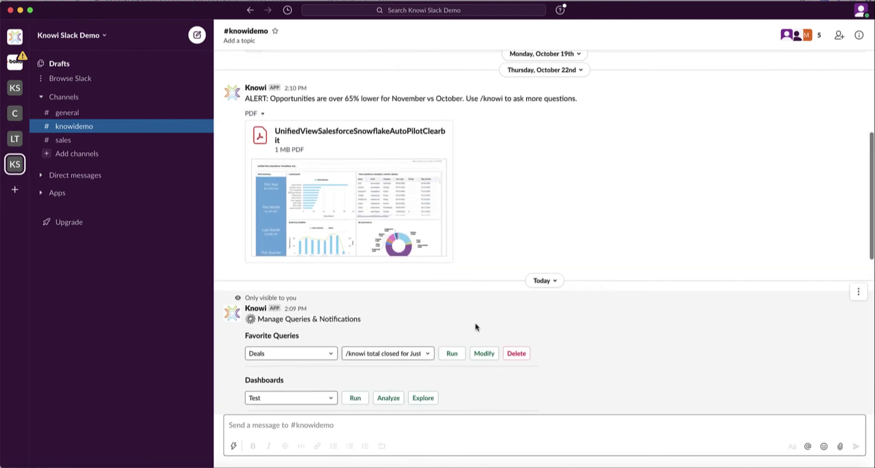
scroll(474, 327, "down", 10)
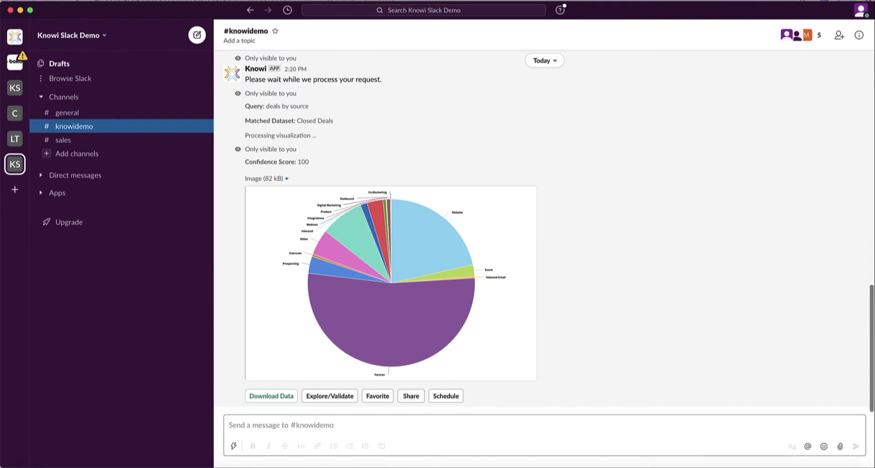
Ask Knowi '/knowi total deals weekly since this year' in #knowidemo.
left_click(524, 0)
left_click(559, 16)
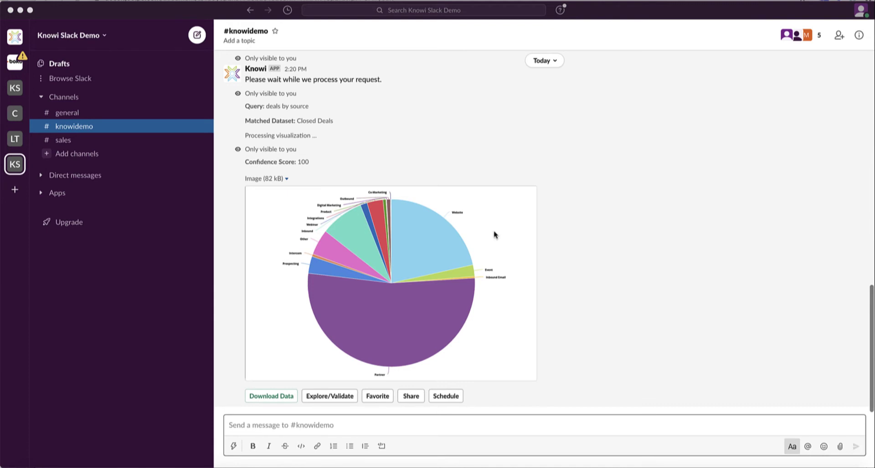
left_click(368, 426)
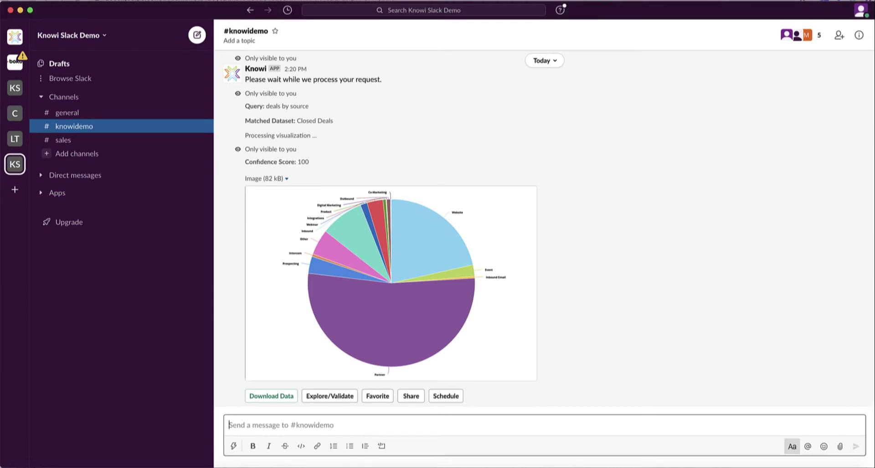
type("/knowi total deals weekly since this year")
key("Return")
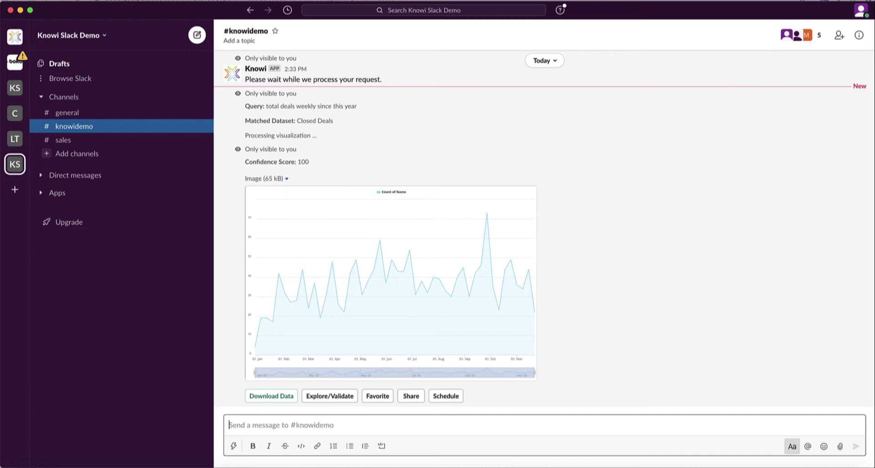
Ask for total deals monthly by source between August and October, then download the chart data.
type("/knowi total deals monthly by source between august and october")
key("Return")
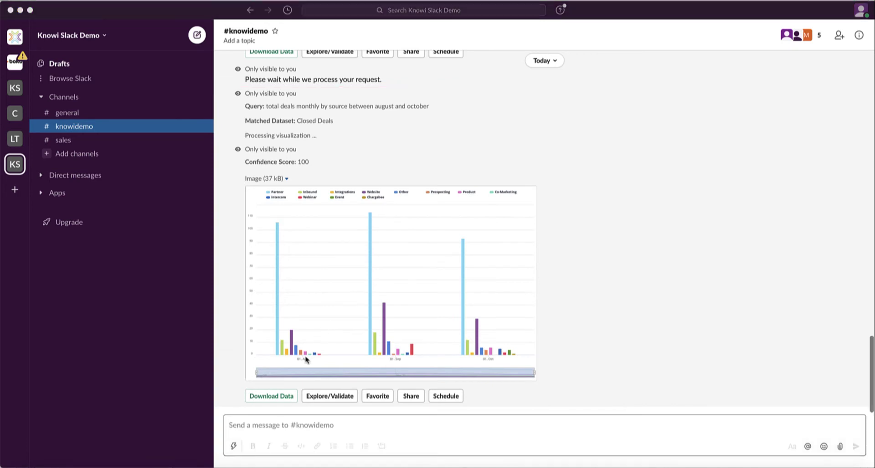
left_click(270, 398)
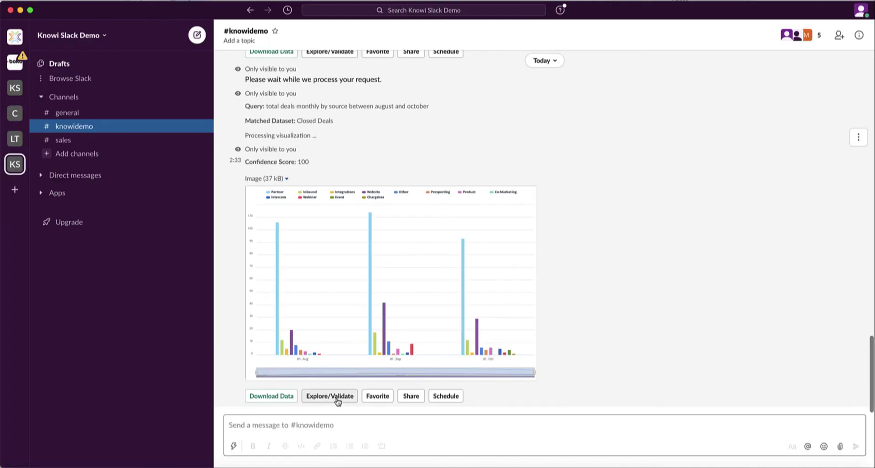
left_click(337, 396)
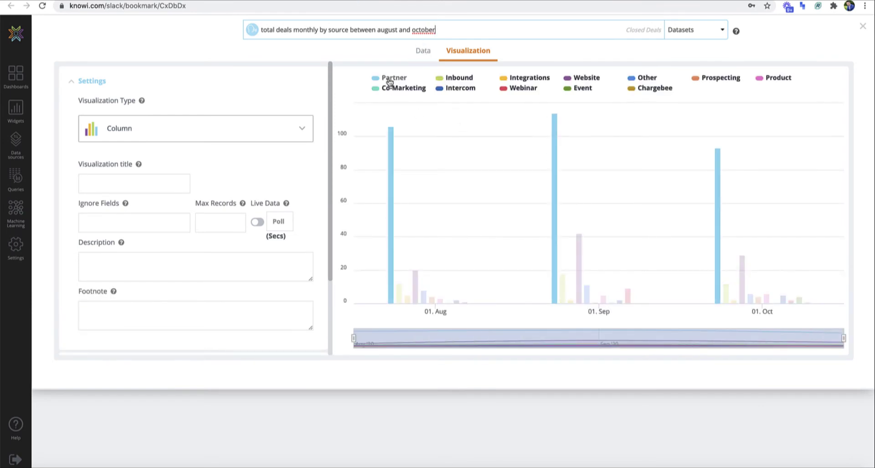
left_click(423, 50)
left_click(182, 115)
left_click(213, 235)
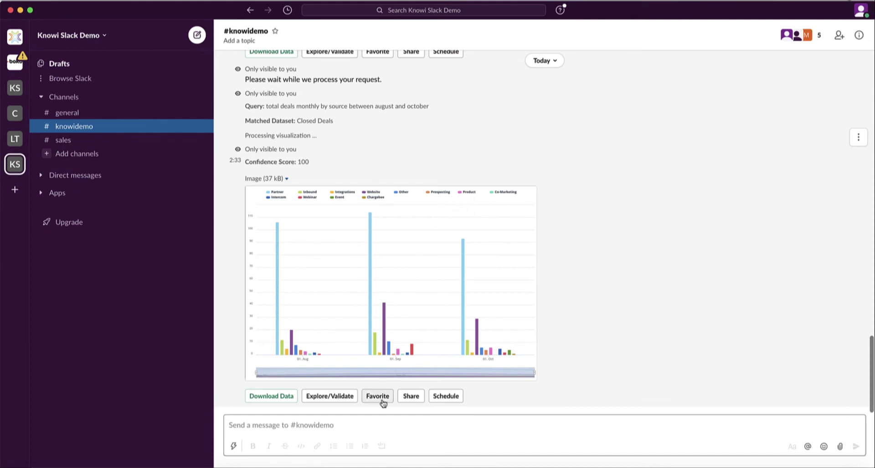
left_click(382, 399)
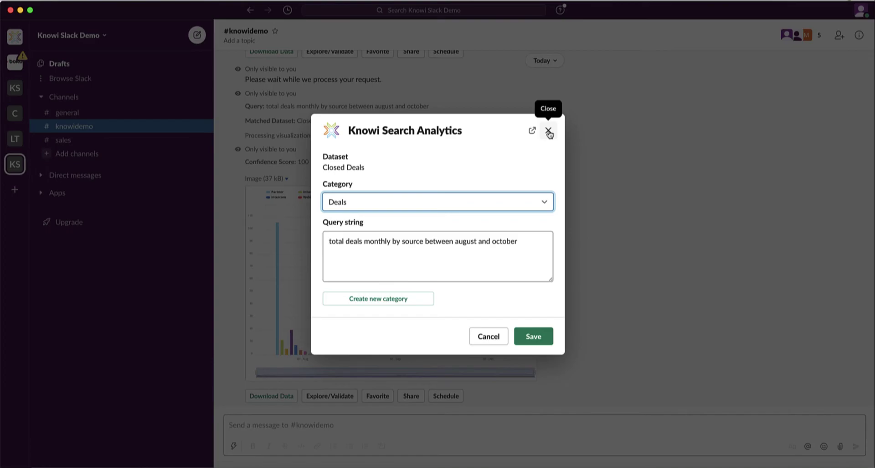
left_click(548, 131)
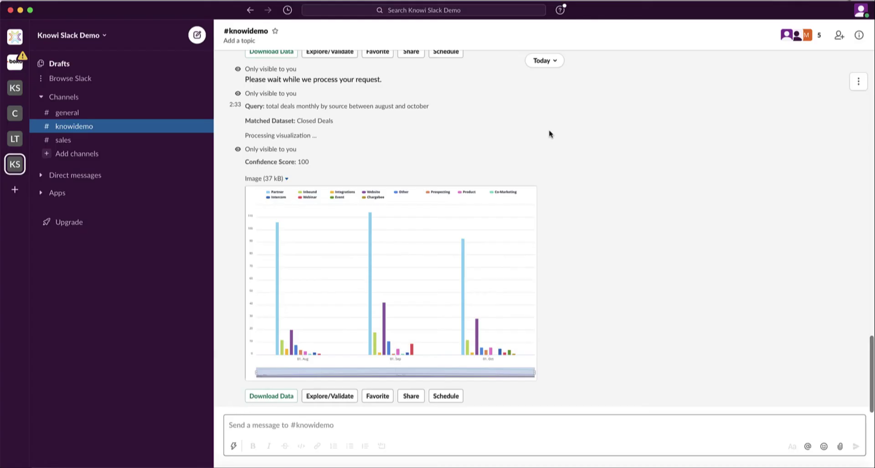
left_click(411, 396)
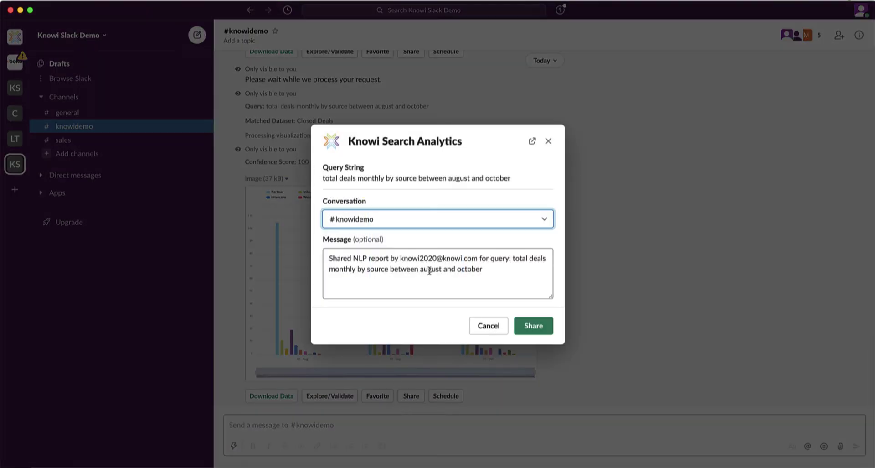
left_click(497, 269)
key("super+Up")
type("@manny partner deals are down this month?")
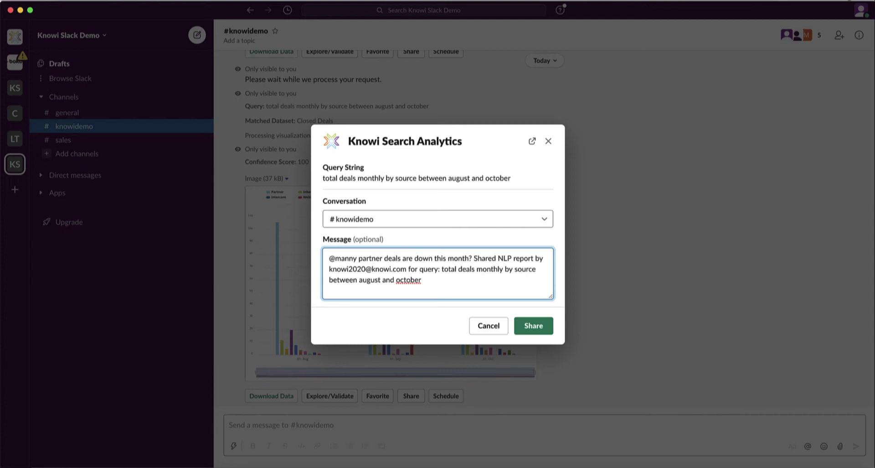
key("shift+super+Down")
key("BackSpace")
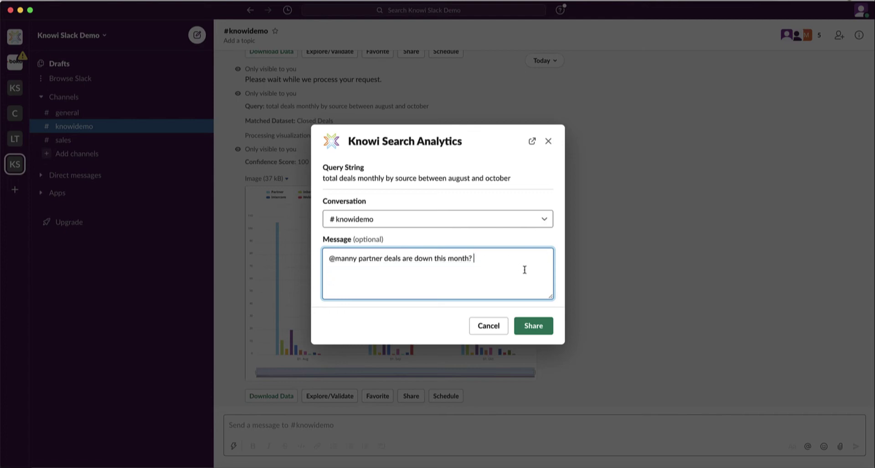
left_click(548, 141)
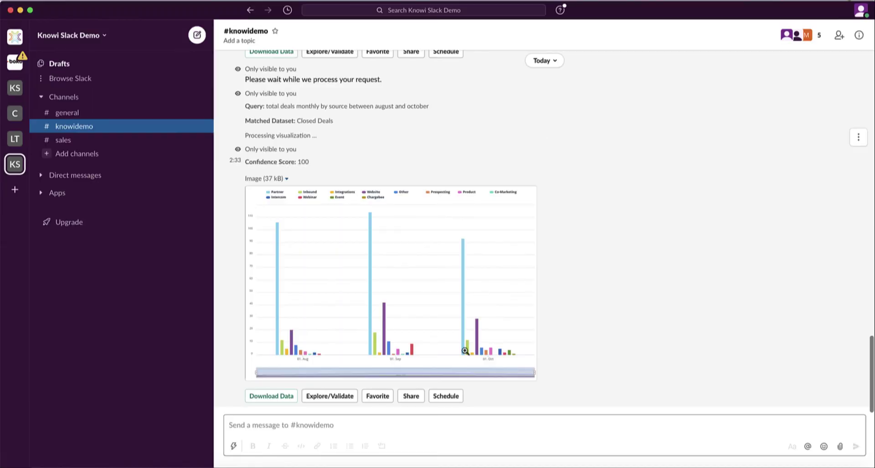
left_click(449, 396)
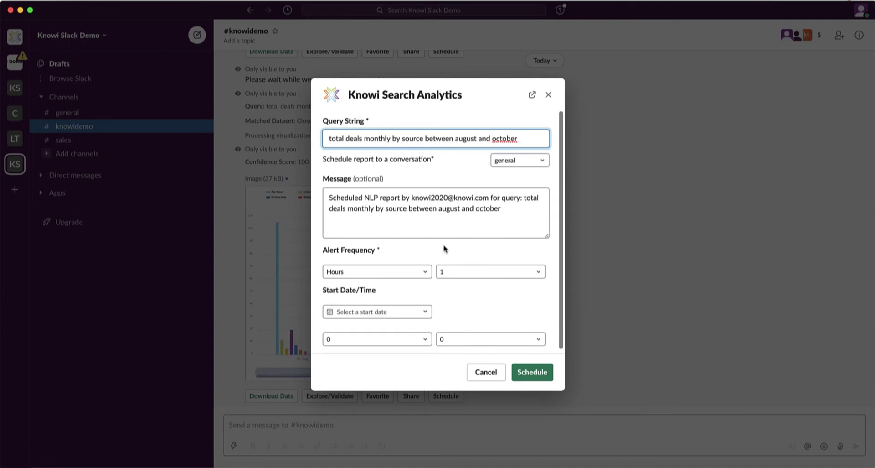
scroll(444, 249, "down", 1)
left_click(550, 96)
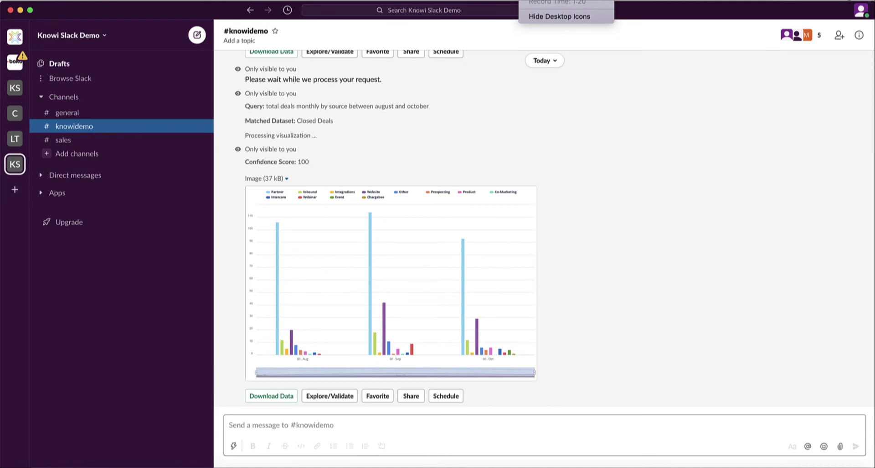
Open Knowi's panel with /knowi and run the Sales Dashboard report.
left_click(330, 419)
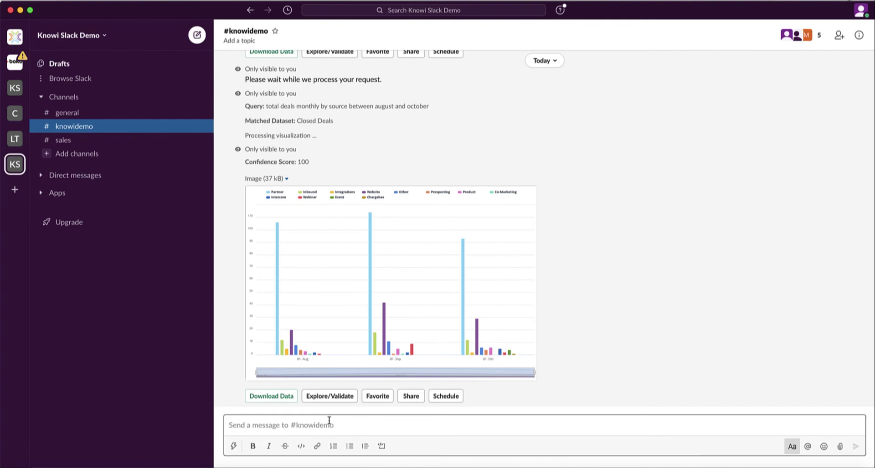
type("/knowi")
key("Escape")
key("Return")
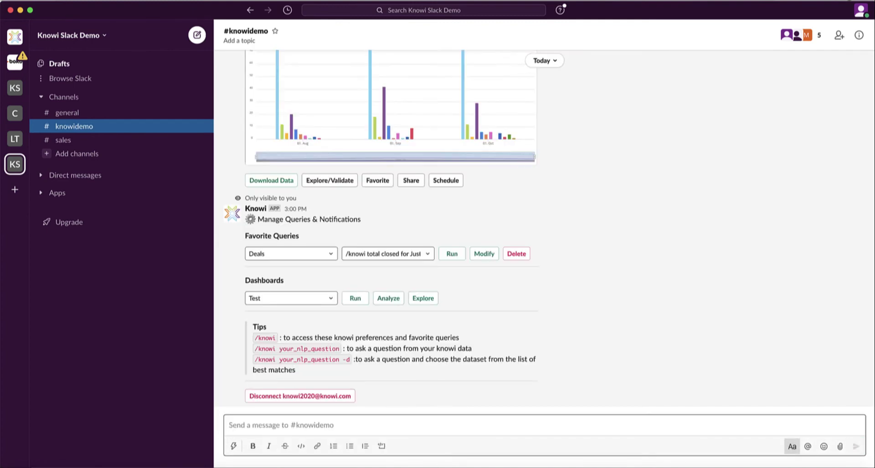
left_click(334, 298)
left_click(295, 343)
left_click(354, 299)
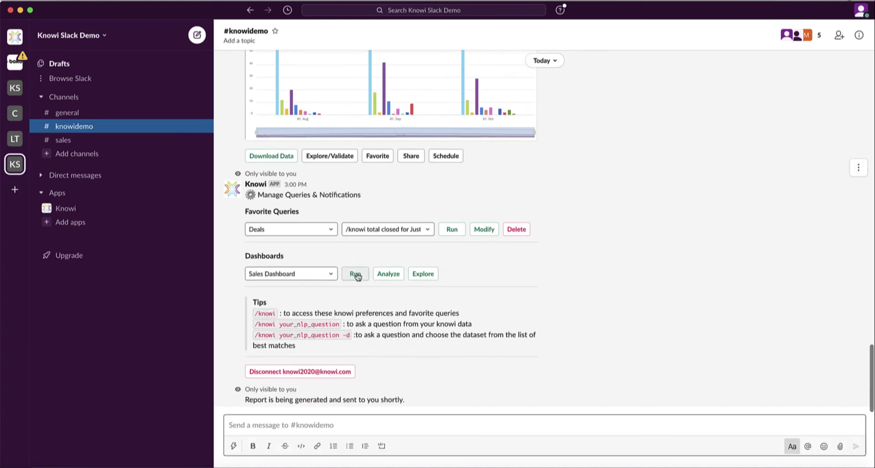
Submit an Analyze question naming a sales rep for the Sales Dashboard.
left_click(378, 274)
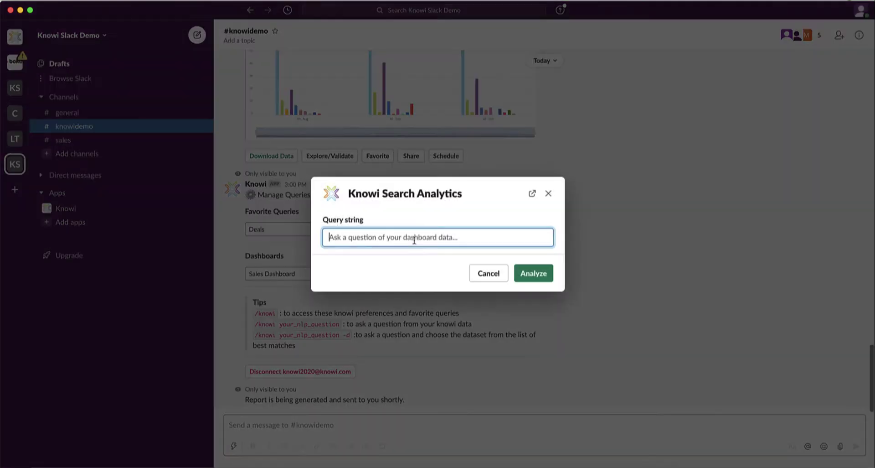
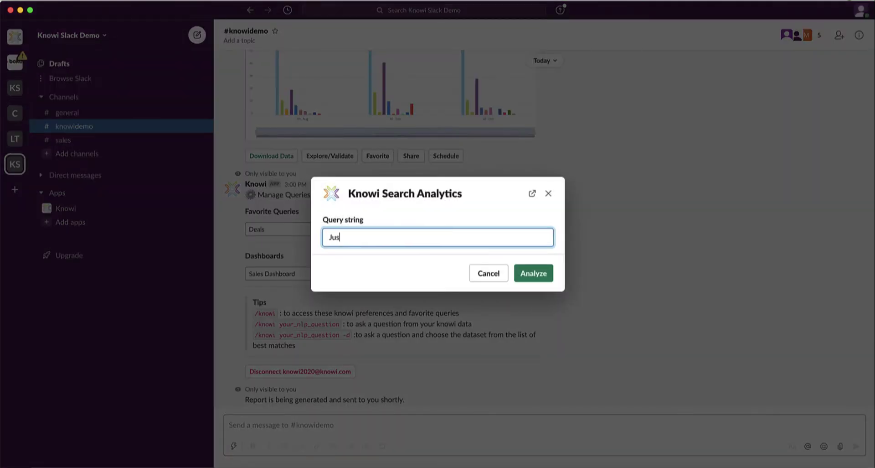
left_click(550, 272)
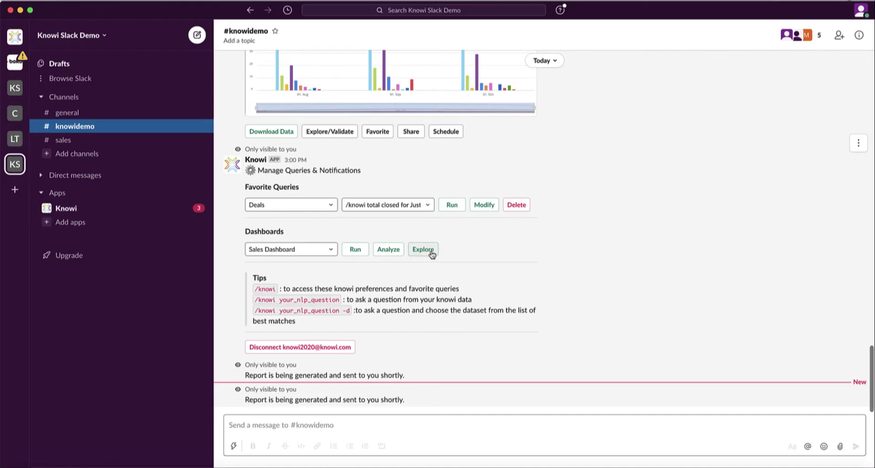
left_click(162, 211)
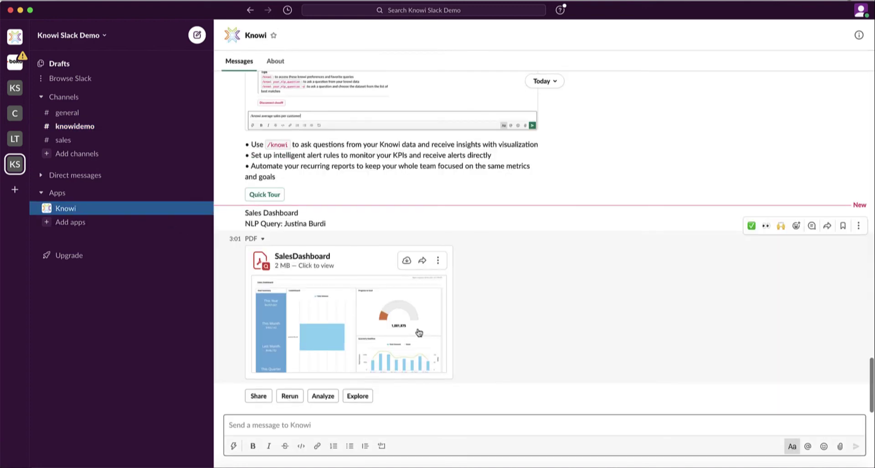
left_click(417, 334)
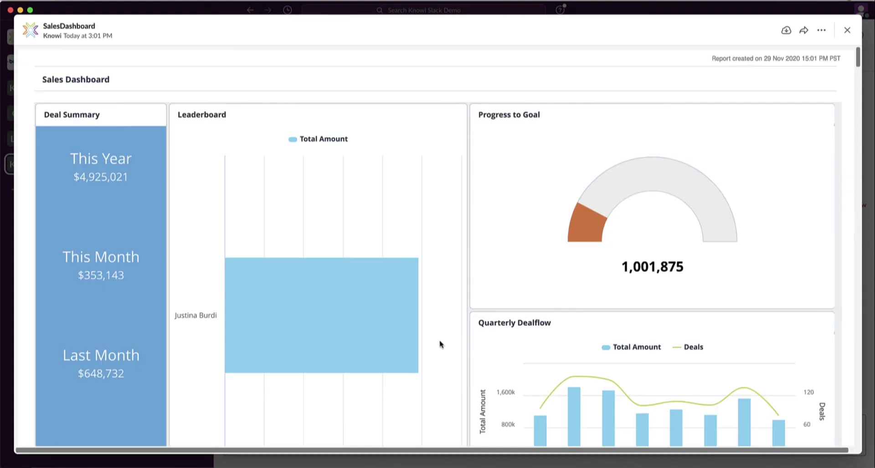
key("Escape")
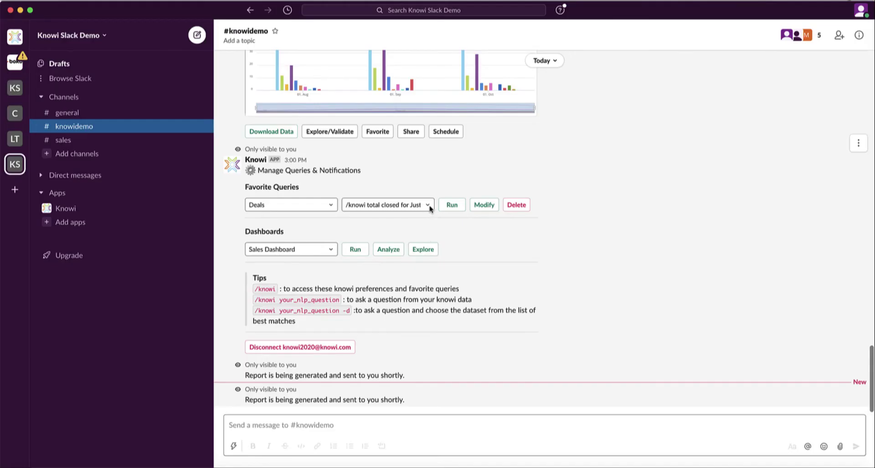
Pick the first saved Favorite Query and run it from the Knowi Search Analytics dialog.
left_click(428, 205)
left_click(485, 192)
left_click(484, 205)
left_click(533, 301)
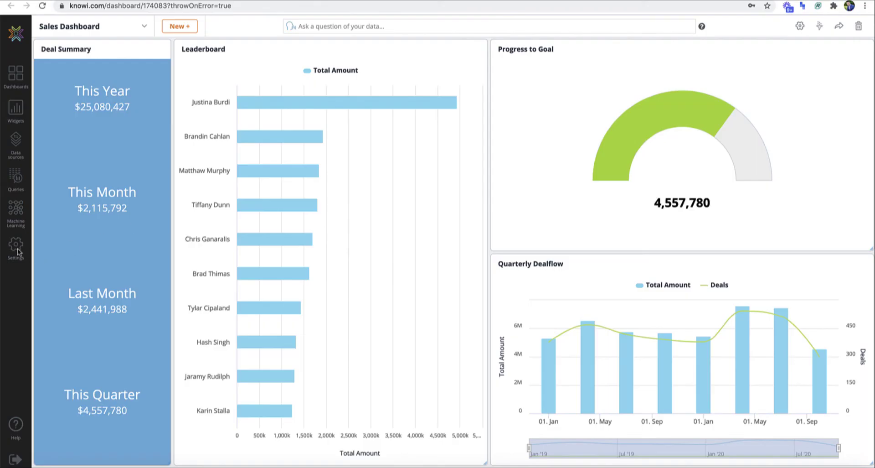
Preview Slack delivery for a new Alerts trigger notification, then close without saving.
left_click(18, 250)
left_click(66, 407)
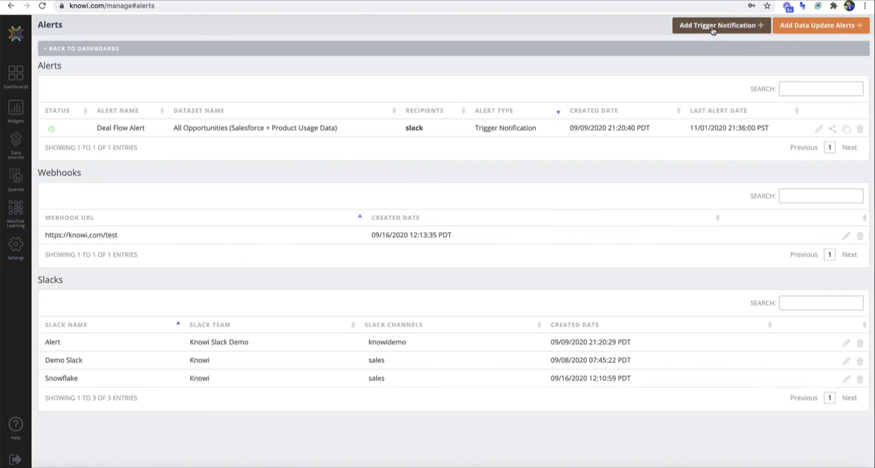
left_click(712, 27)
scroll(475, 207, "down", 10)
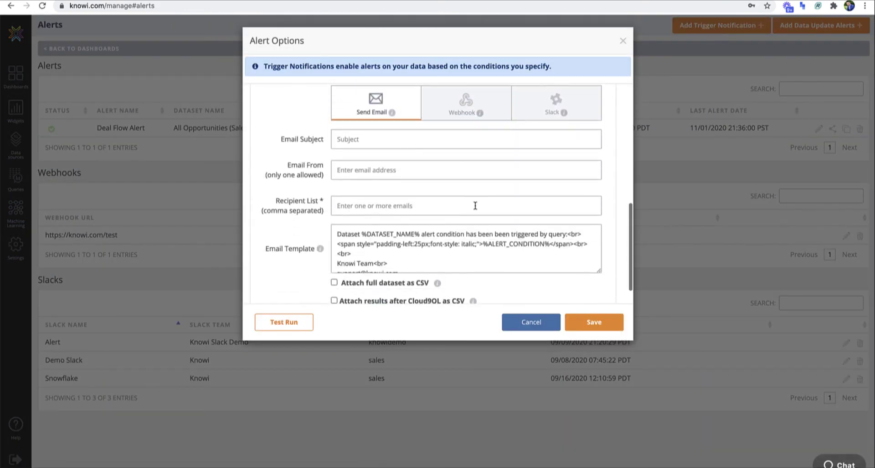
left_click(552, 112)
left_click(623, 44)
Preview a new scheduled report's options under Scheduled Reports, then close without saving.
left_click(16, 246)
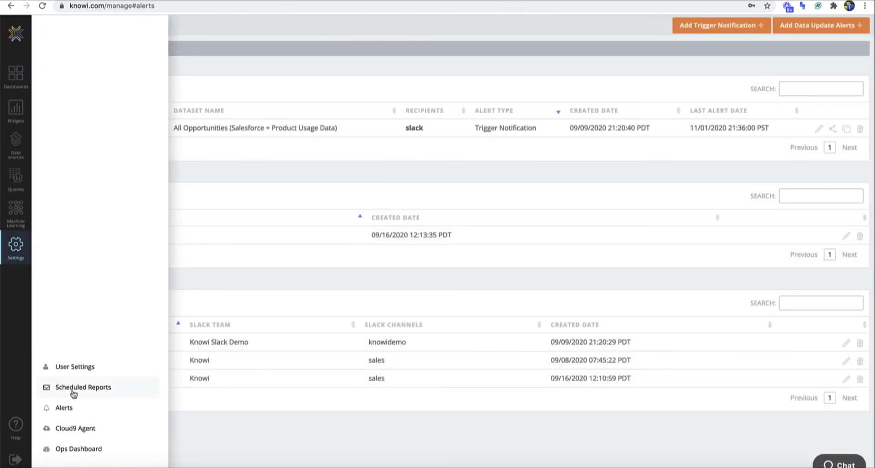
left_click(72, 388)
left_click(828, 27)
scroll(524, 173, "down", 2)
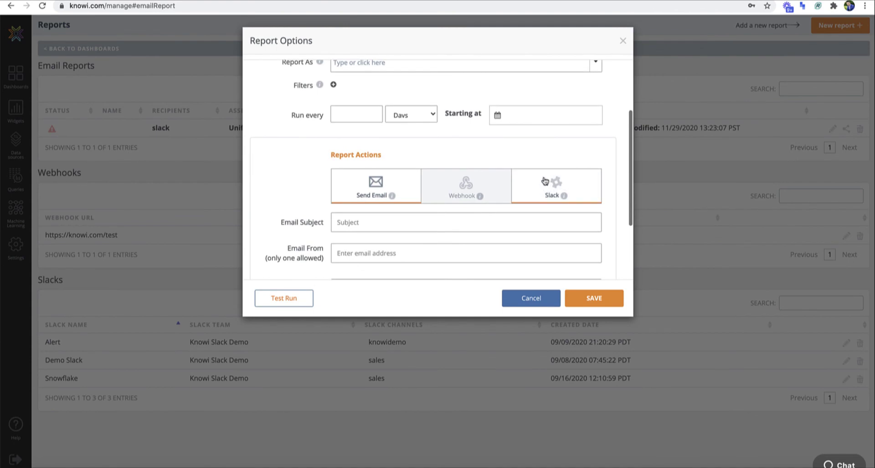
left_click(623, 43)
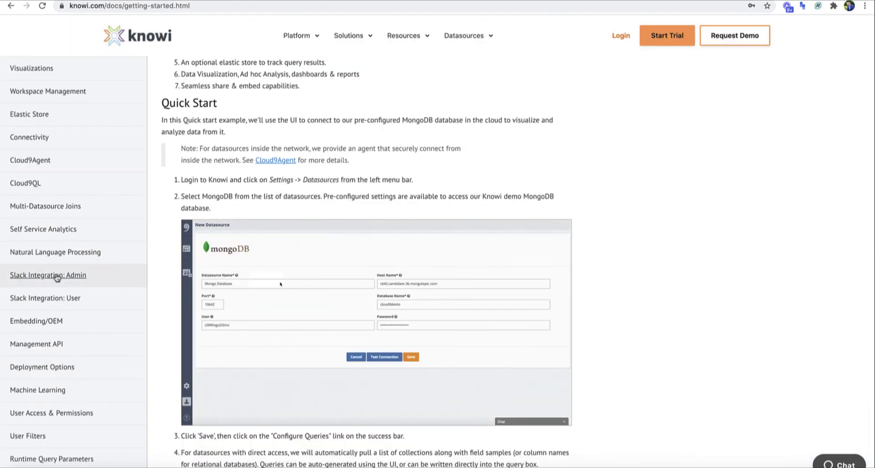
Go to the 'Slack Integration: Admin' entry in the docs sidebar.
left_click(57, 276)
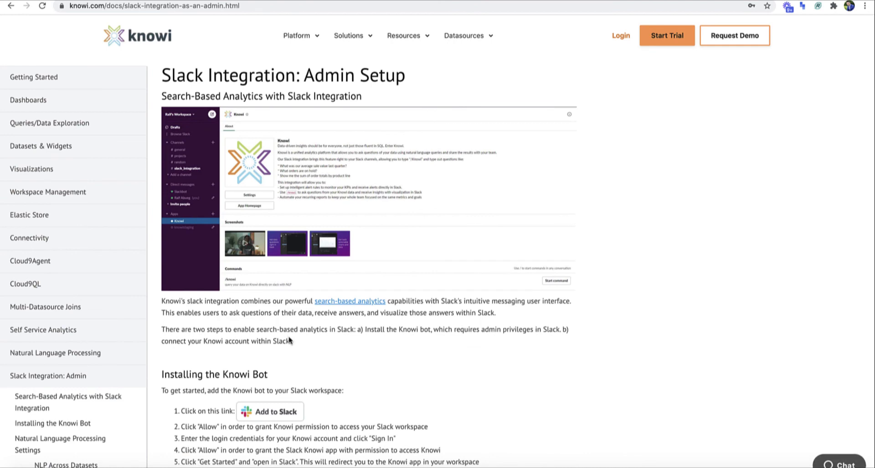